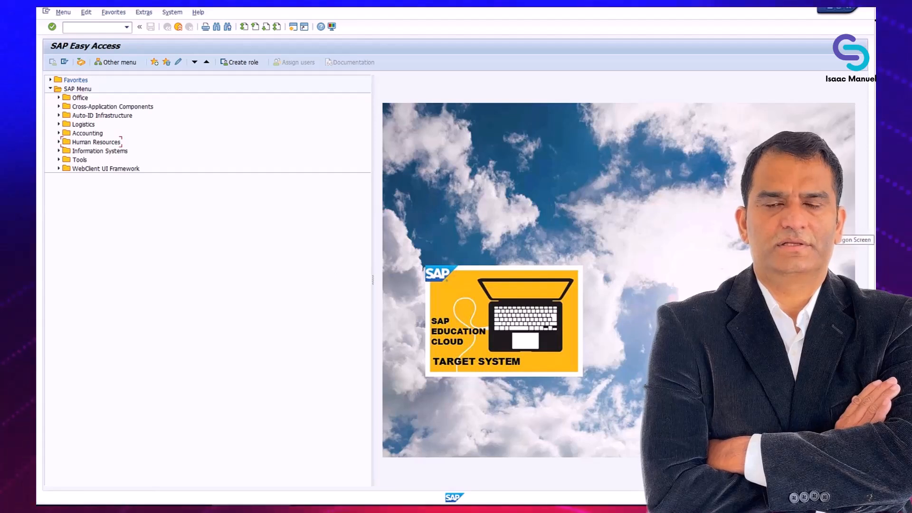
Step: Open the MD61 transaction for creating planned independent requirements, found within Production Planning's Demand Management area
left_click(59, 124)
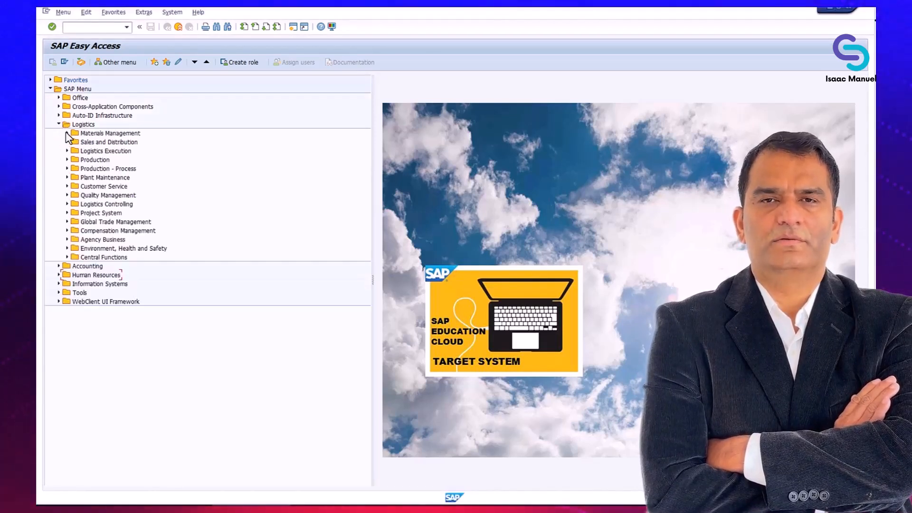
left_click(67, 159)
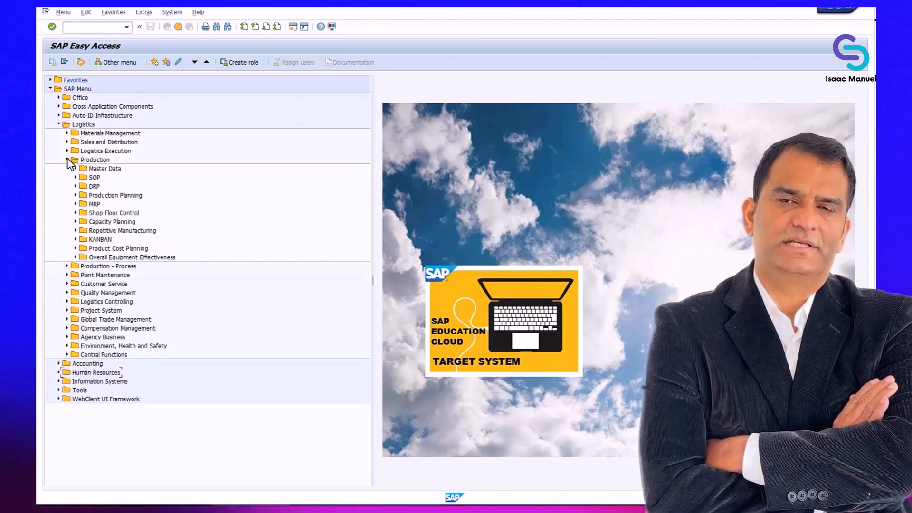
left_click(76, 195)
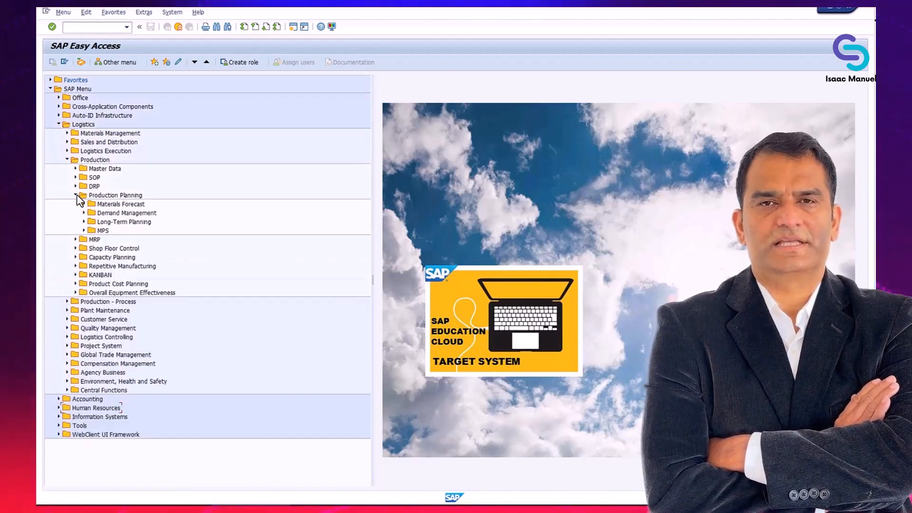
left_click(84, 212)
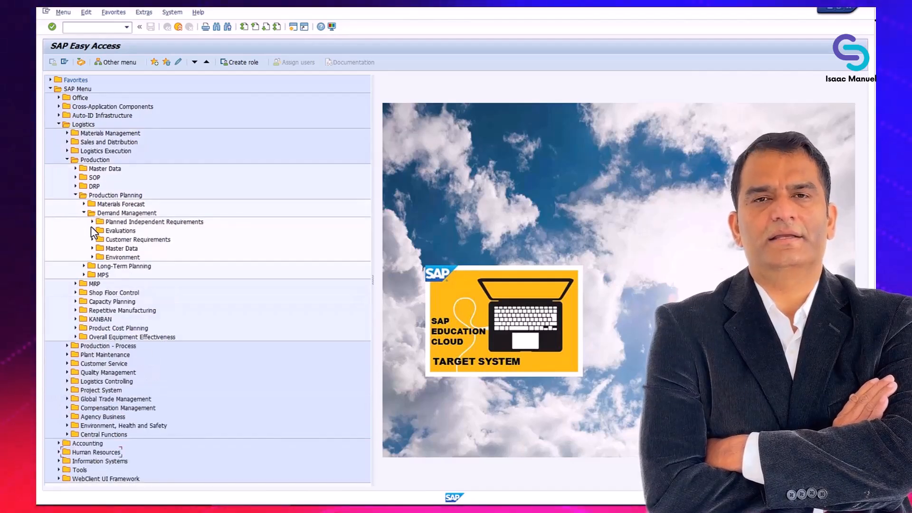
left_click(92, 222)
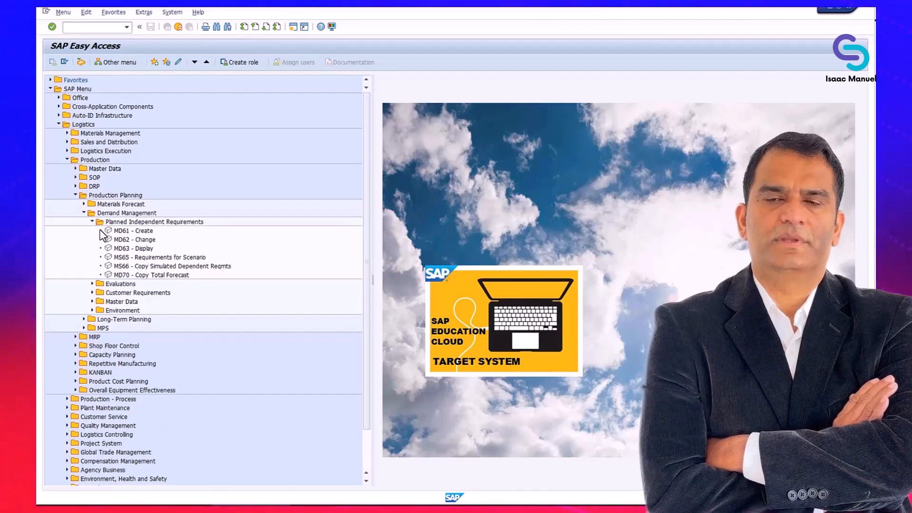
left_click(148, 231)
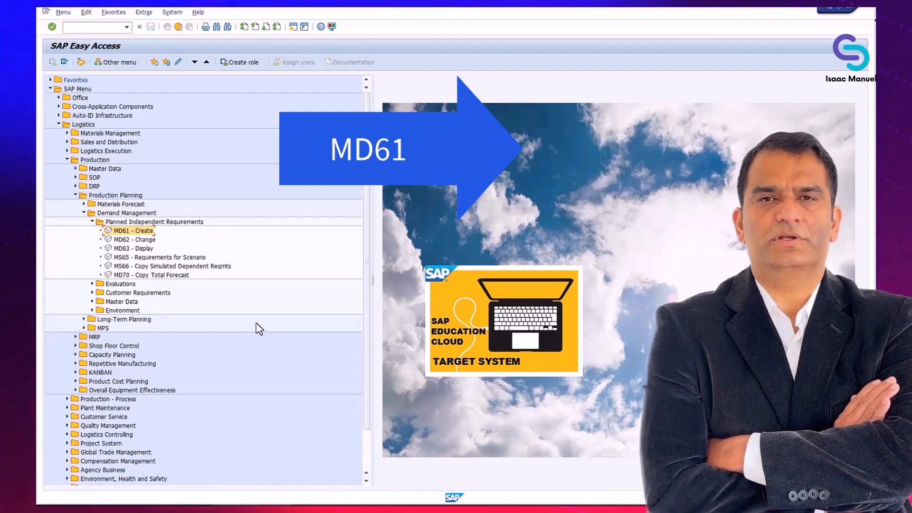
double_click(147, 232)
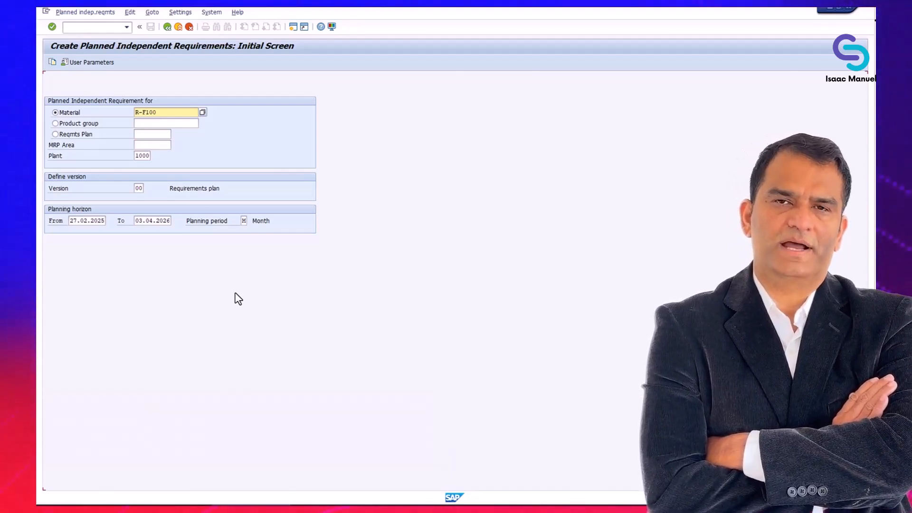
Step: Accept material R-F100, plant 1000, version 00 and the monthly horizon 27.02.2025 to 03.04.2026 to reach the planning table
key("Return")
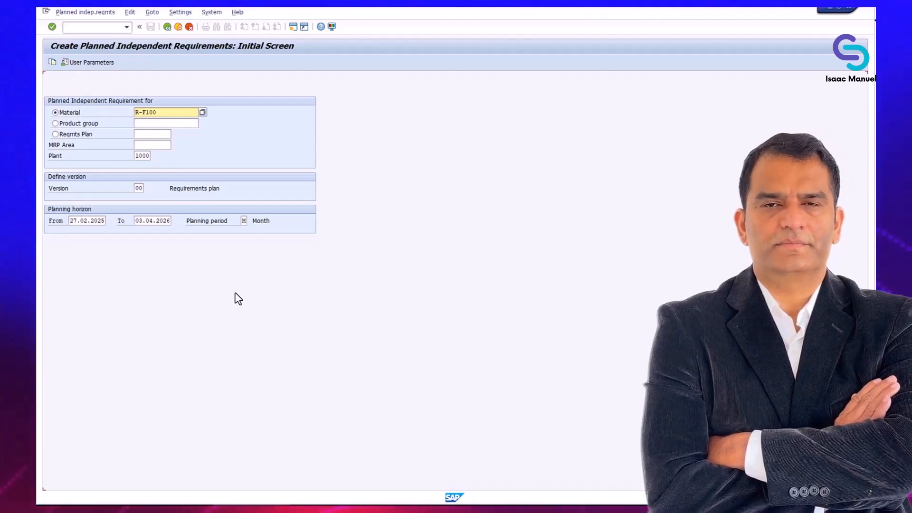
key("Return")
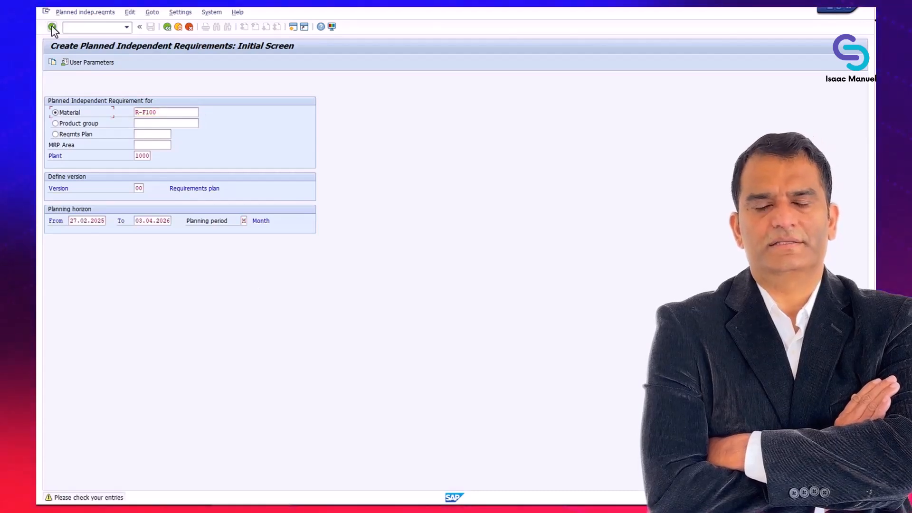
left_click(51, 26)
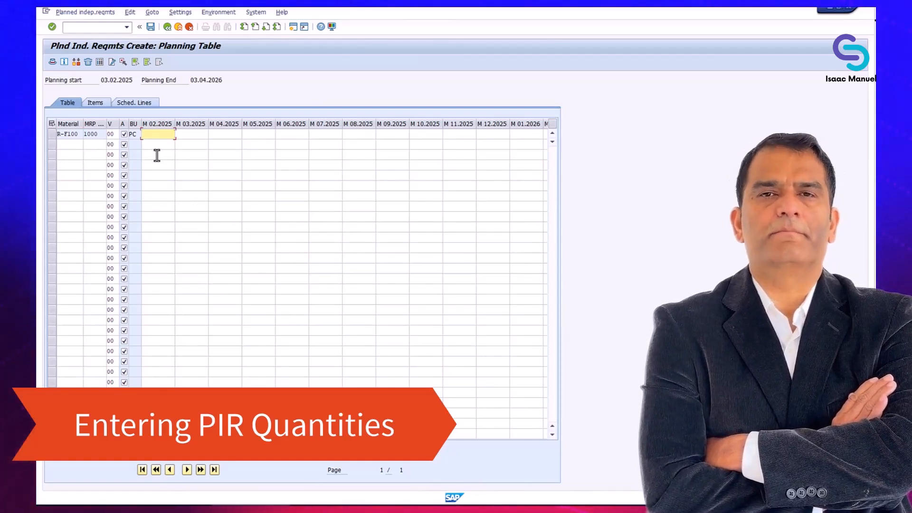
Step: Enter planned quantities for R-F100 of 140 in 02.2025, 135 in 03.2025 and 150 in 04.2025, and save the requirements
type("140")
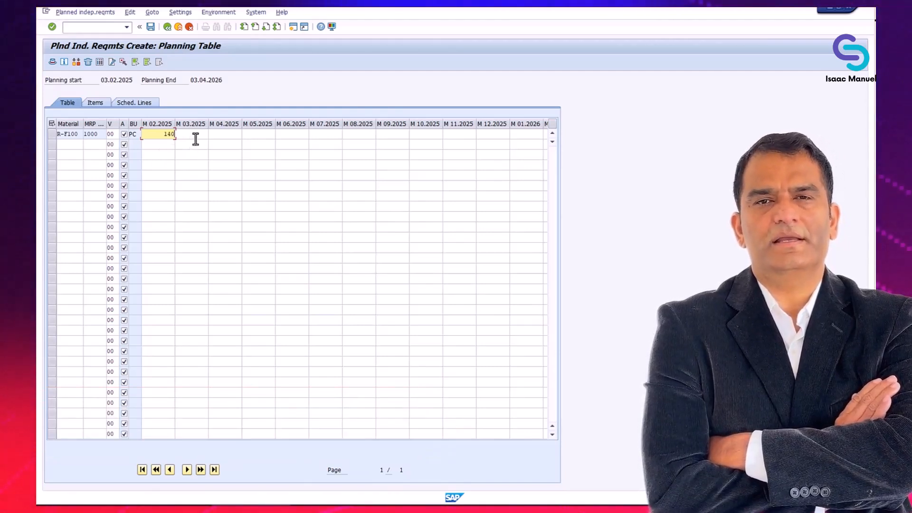
type("135")
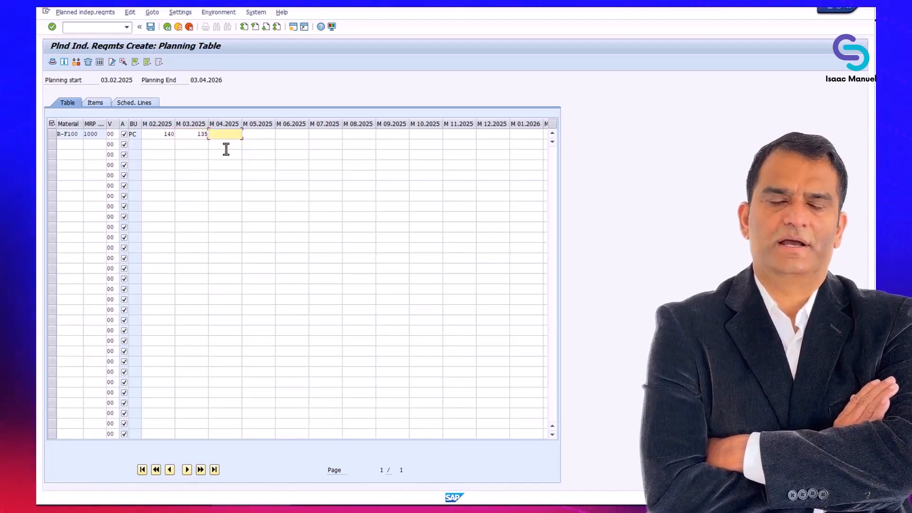
type("15")
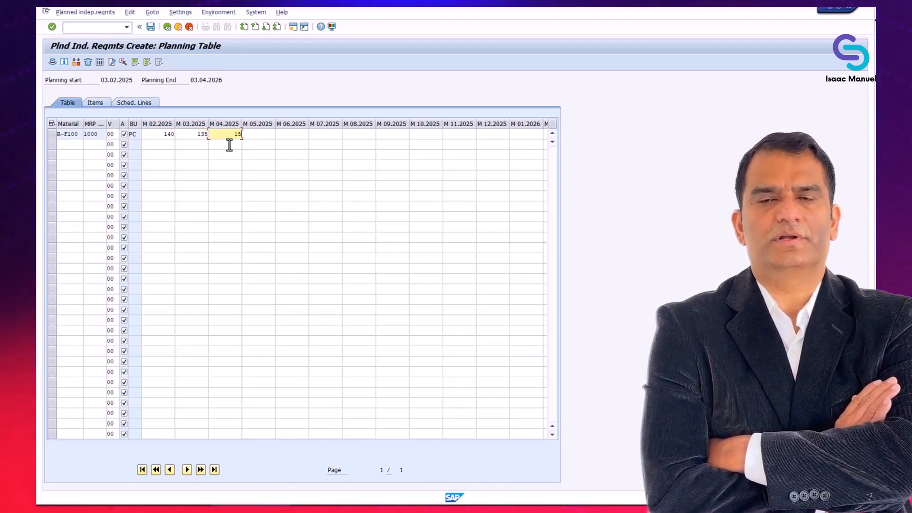
type("0")
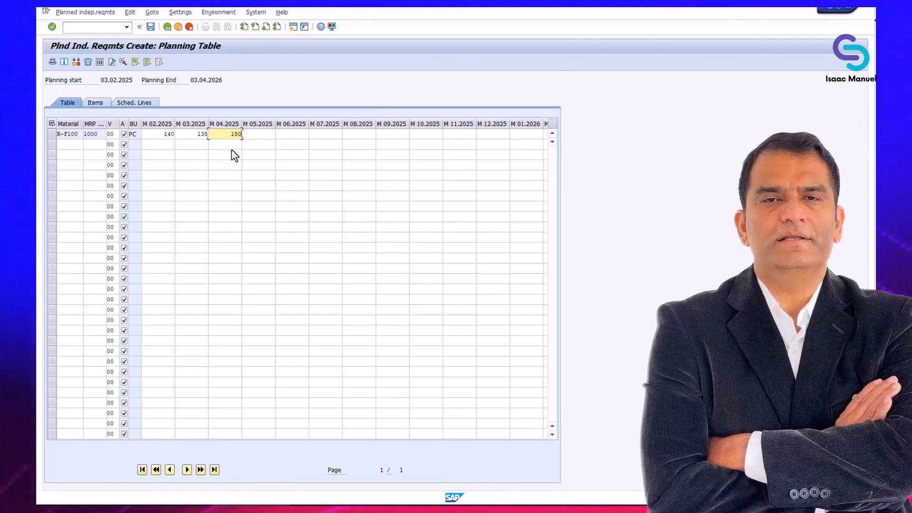
left_click(151, 27)
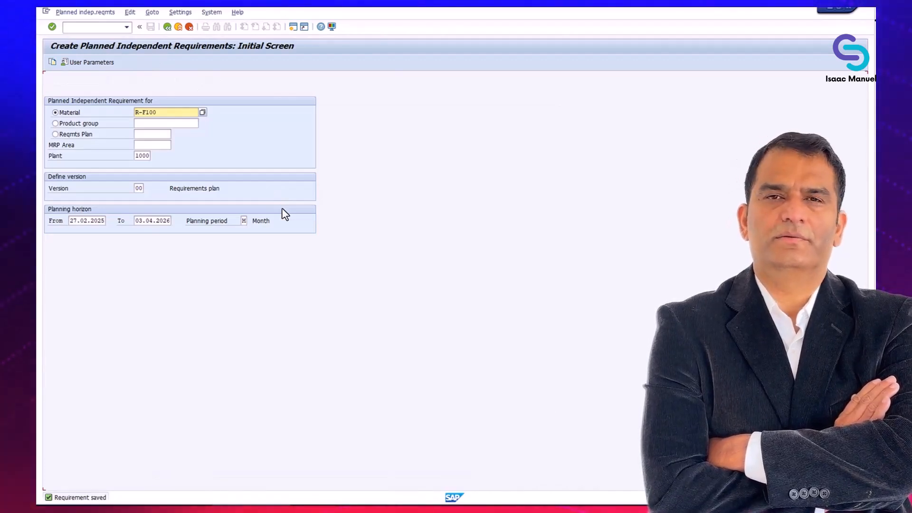
Step: Start a second SAP session and open the MD04 Stock/Requirements List transaction from the Production MRP evaluations
left_click(209, 13)
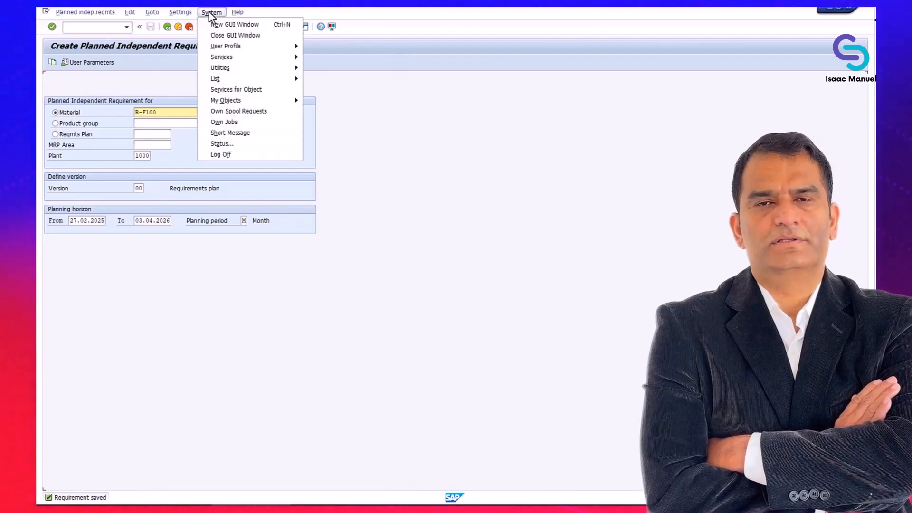
left_click(230, 24)
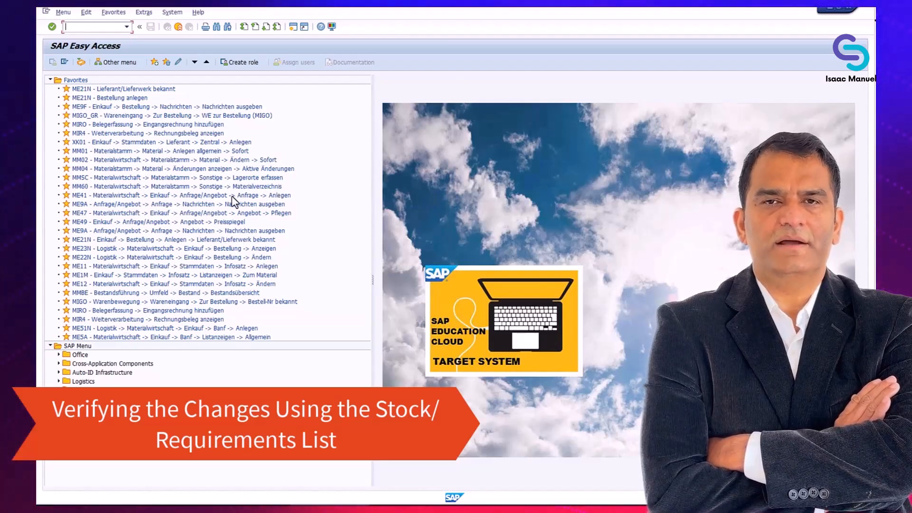
left_click(57, 382)
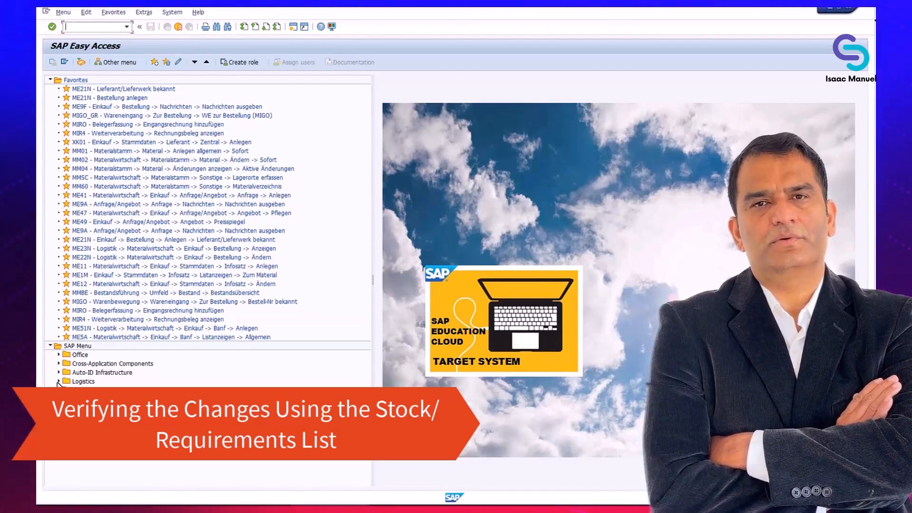
left_click(57, 382)
scroll(138, 378, "down", 3)
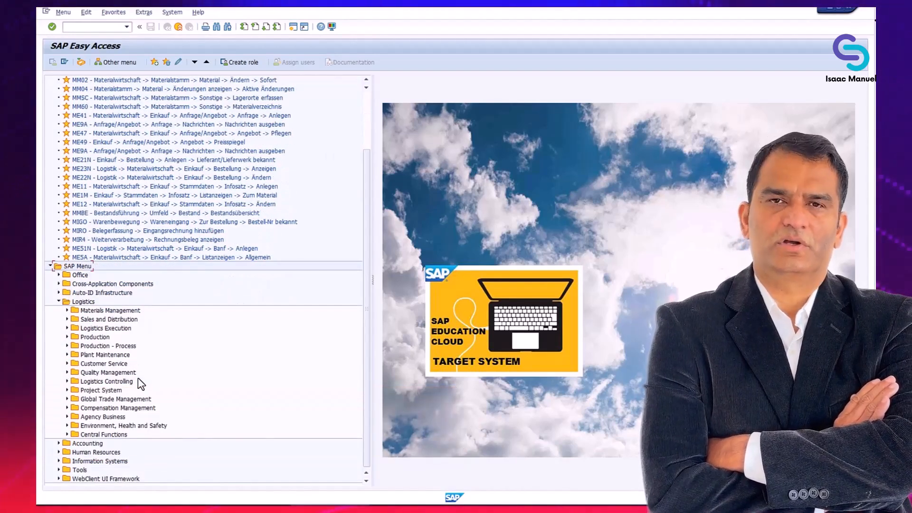
left_click(67, 338)
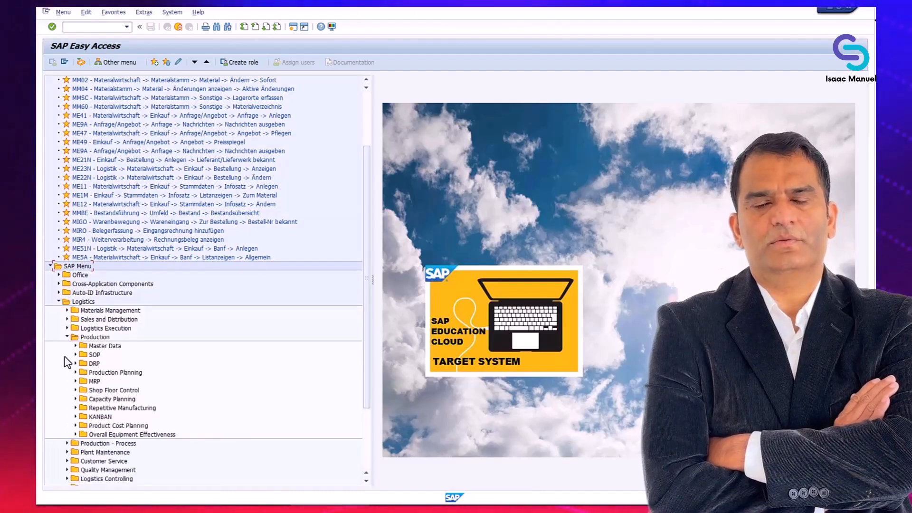
left_click(75, 381)
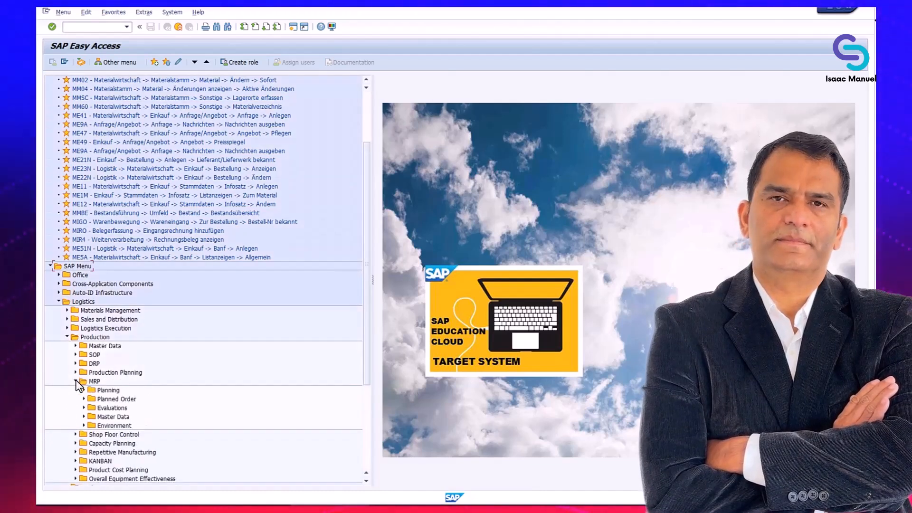
scroll(79, 386, "down", 2)
scroll(78, 385, "down", 3)
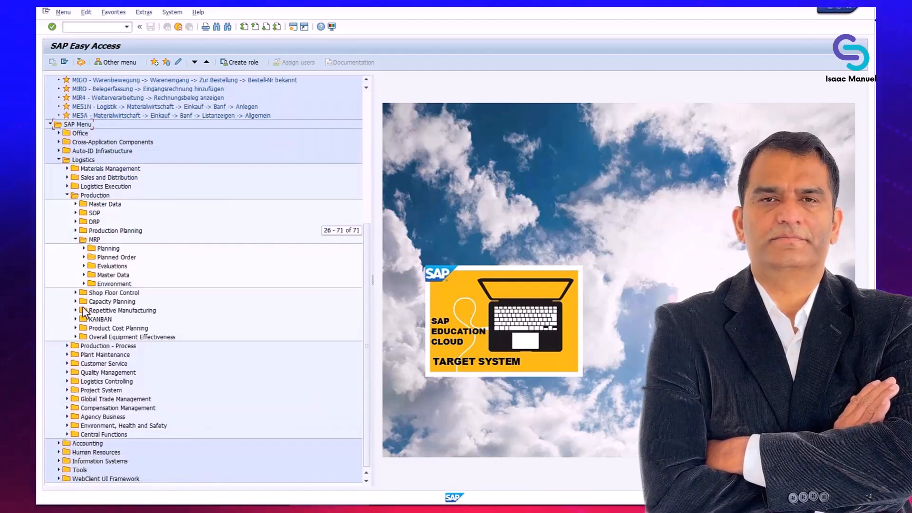
left_click(84, 265)
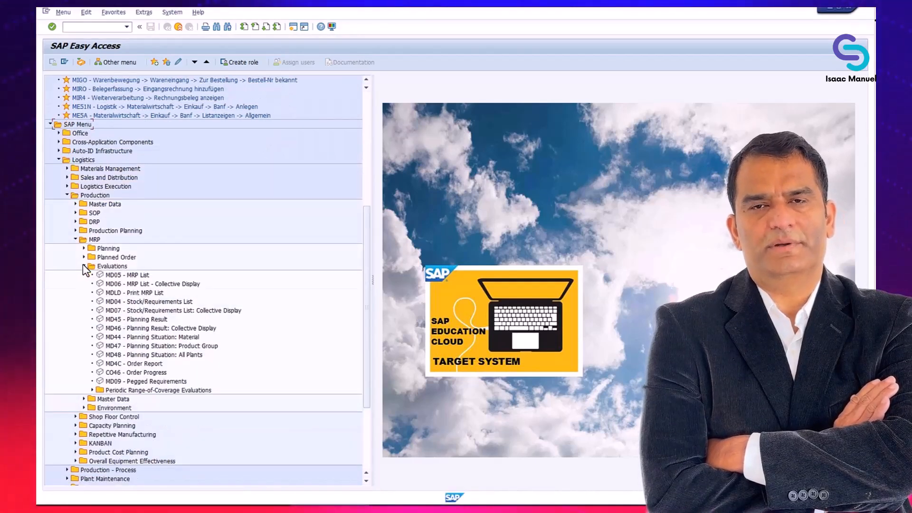
double_click(137, 304)
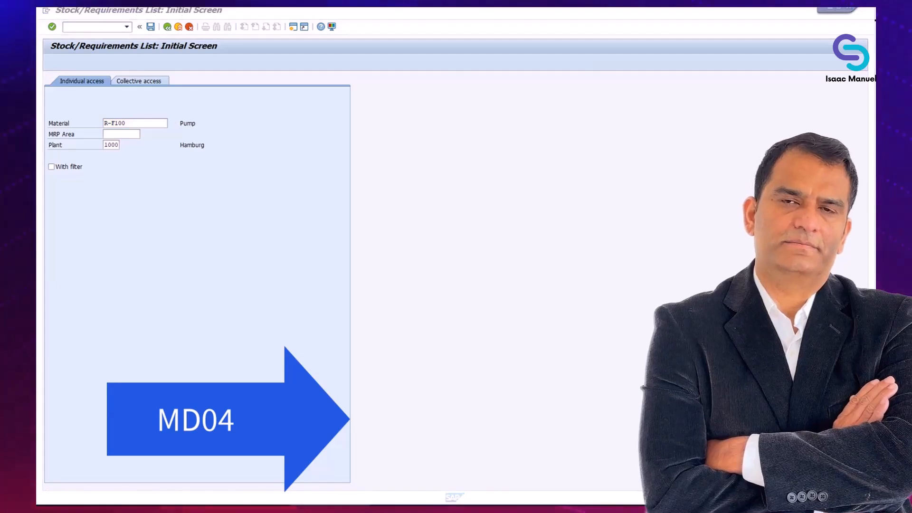
Step: Display the stock/requirements list for material R-F100 in plant 1000 to check the planned independent requirements
left_click(94, 27)
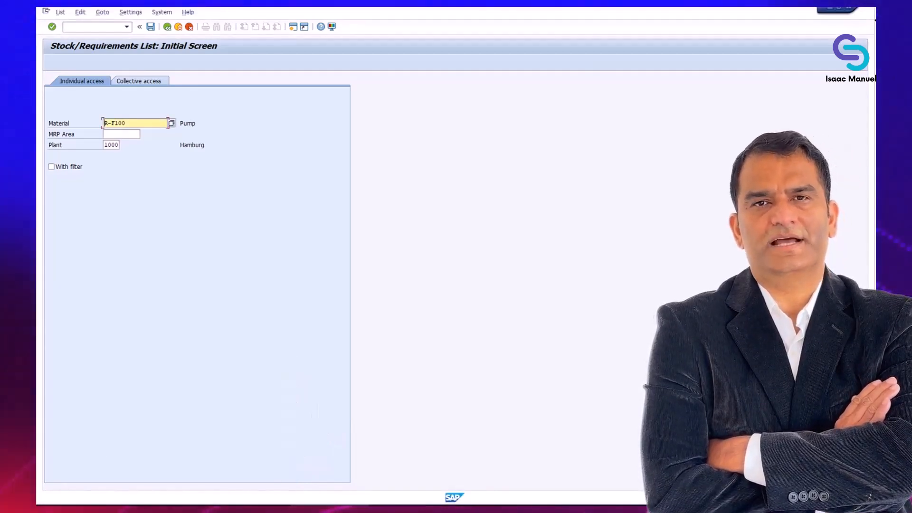
key("Return")
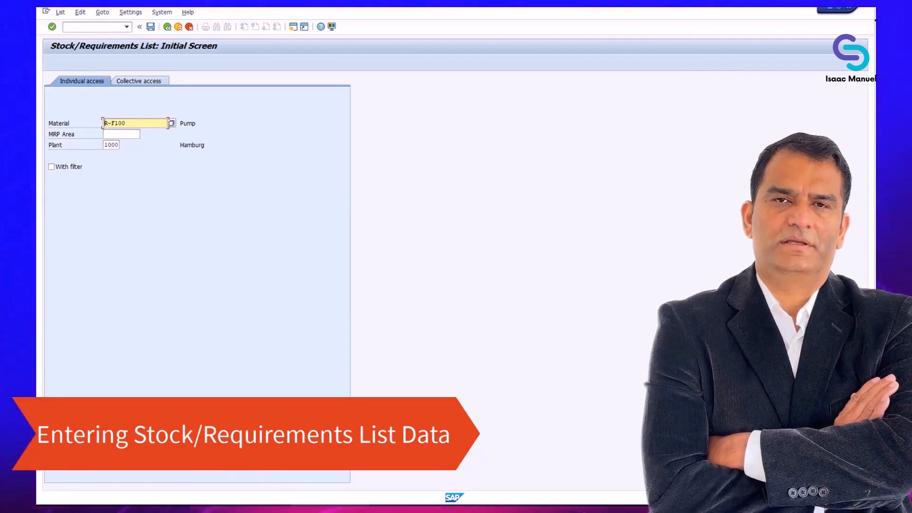
key("Return")
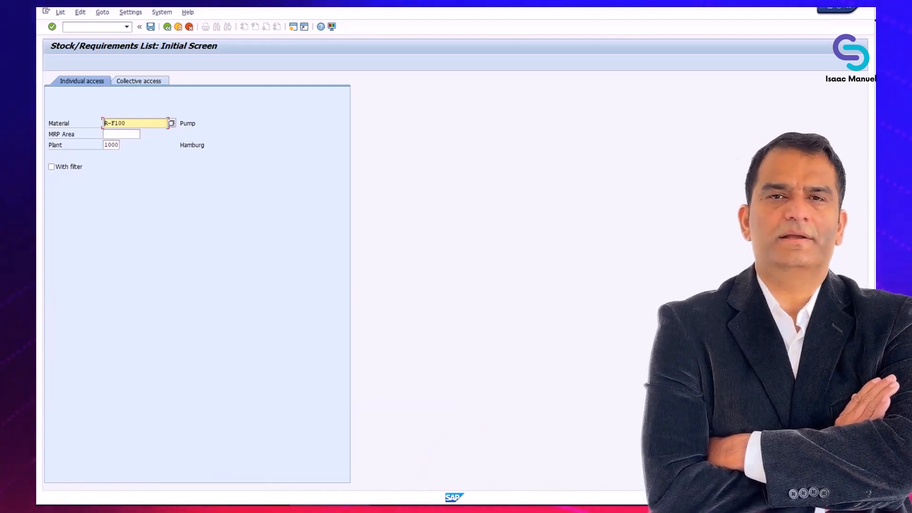
key("Return")
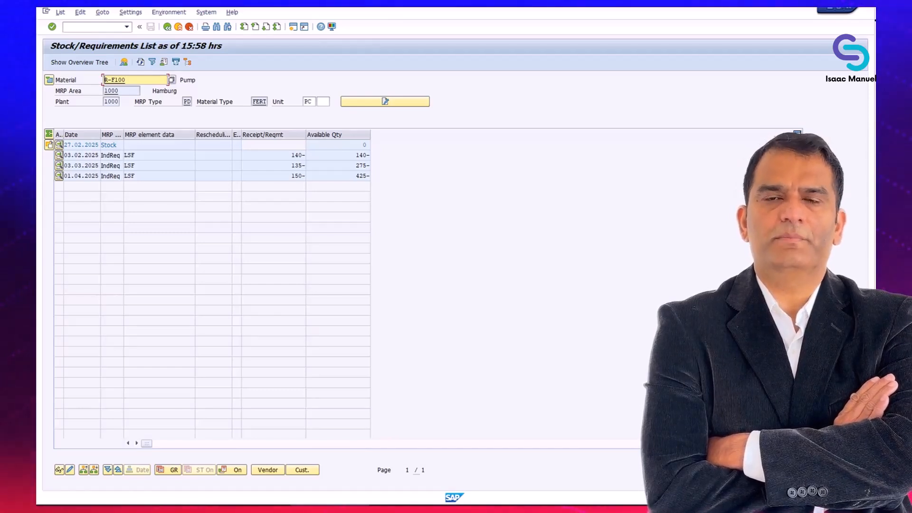
key("F3")
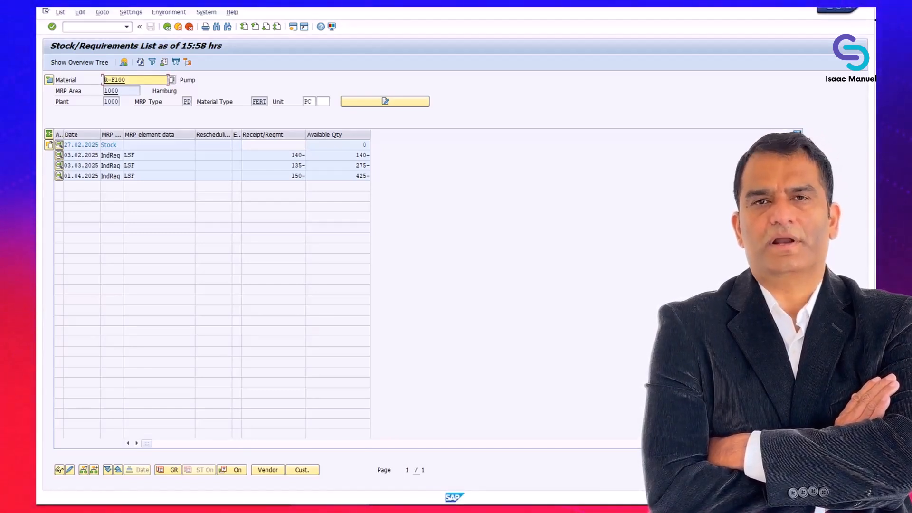
key("alt+Tab")
key("alt+Tab")
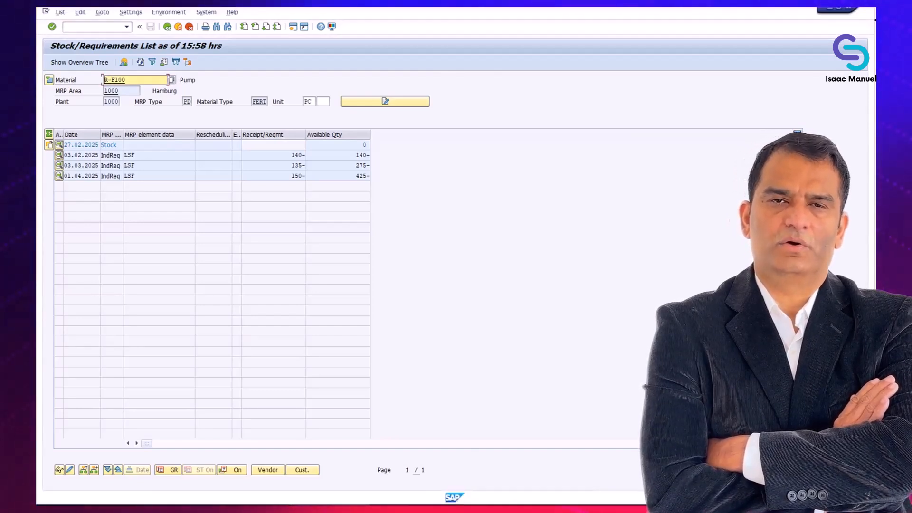